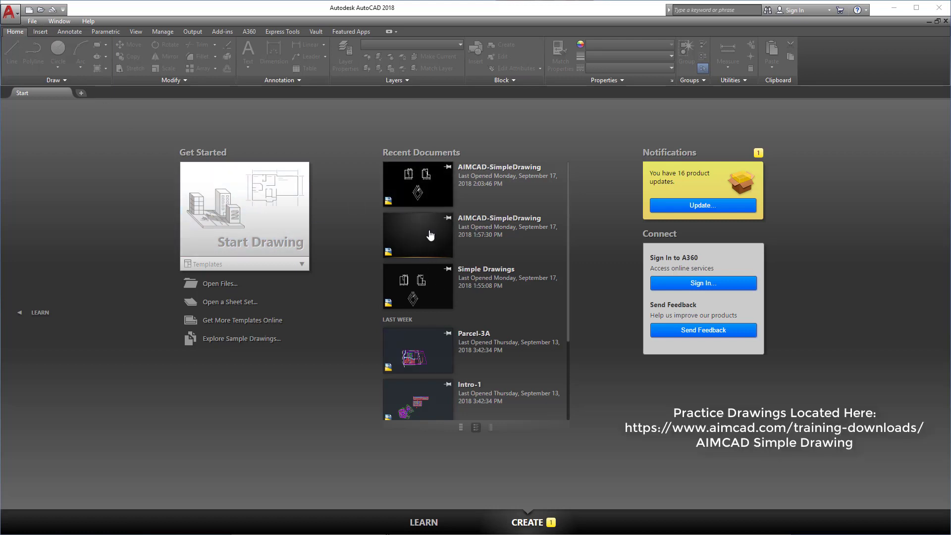
Step: Open AIMCAD-SimpleDrawing.dwg from the Application menu's Open Drawing dialog
{"action": "left_click", "coordinate": [32, 22]}
{"action": "left_click", "coordinate": [57, 49]}
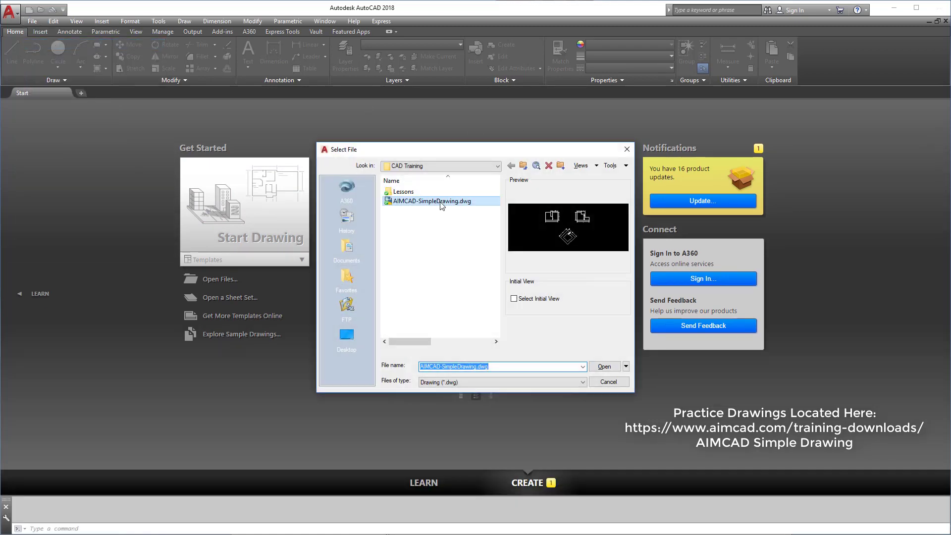
{"action": "left_click", "coordinate": [621, 385]}
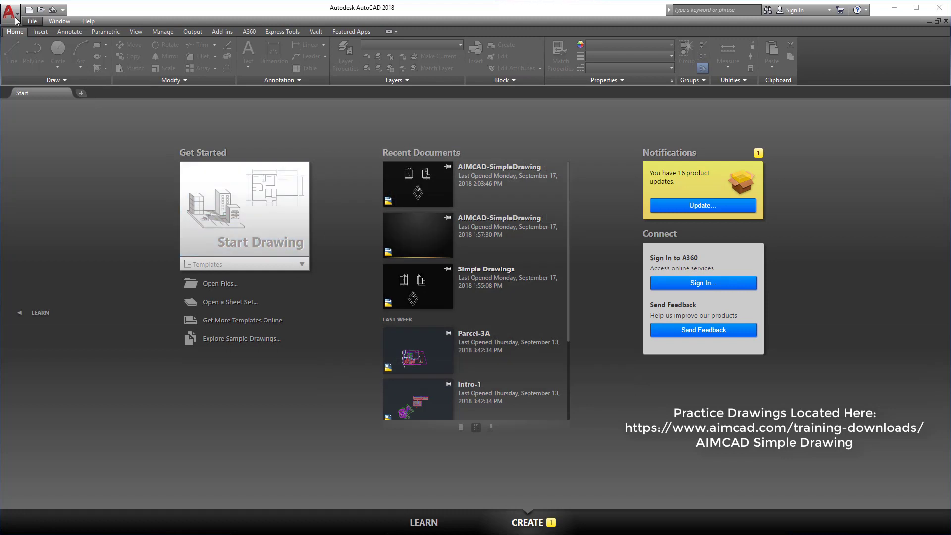
{"action": "left_click", "coordinate": [14, 18]}
{"action": "mouse_move", "coordinate": [35, 89]}
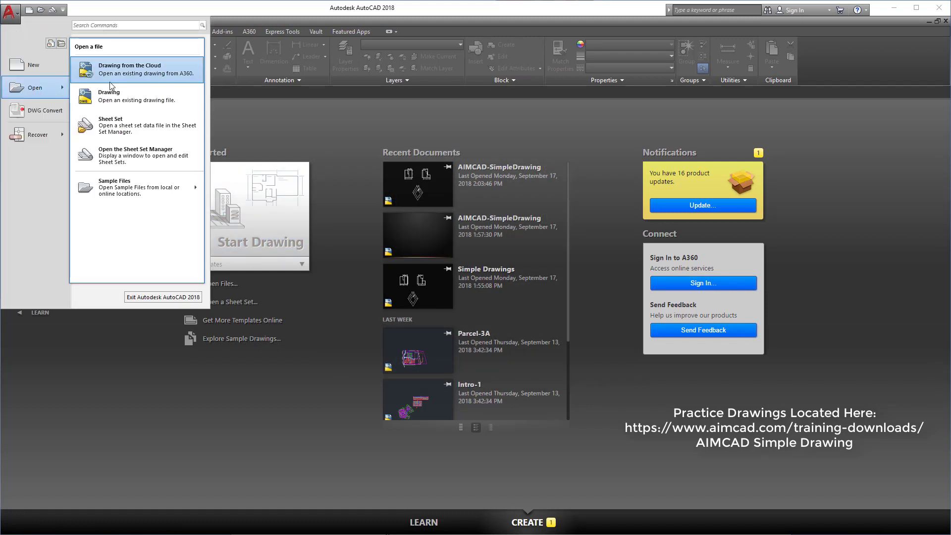
{"action": "left_click", "coordinate": [118, 98]}
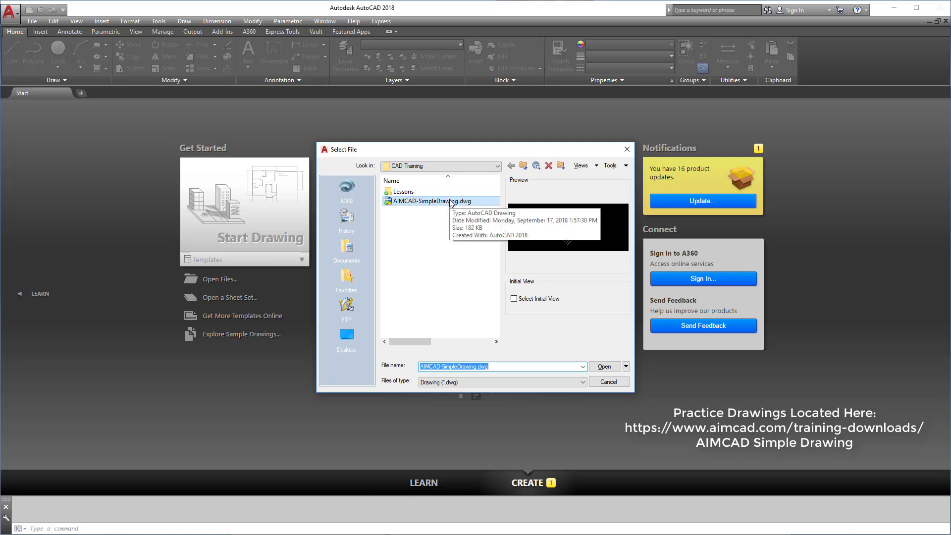
{"action": "left_click", "coordinate": [434, 207]}
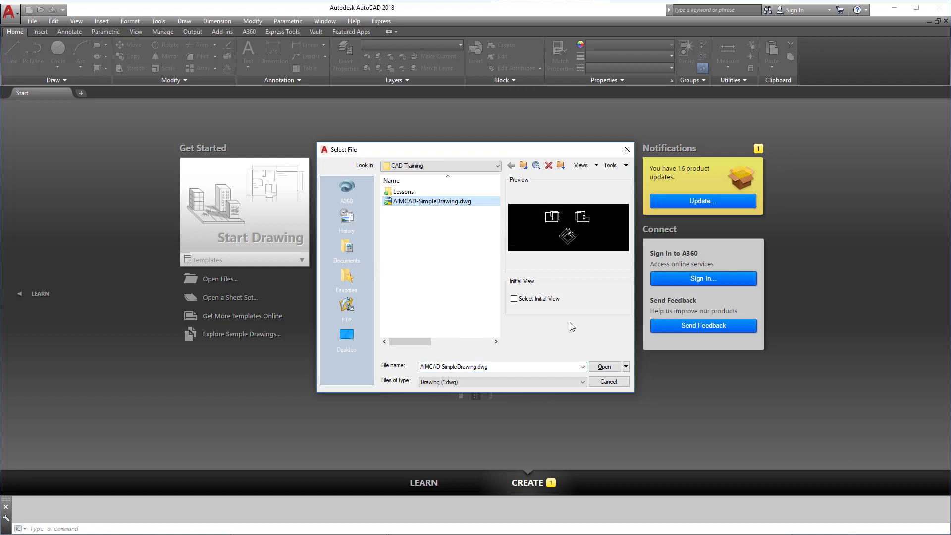
{"action": "left_click", "coordinate": [604, 367]}
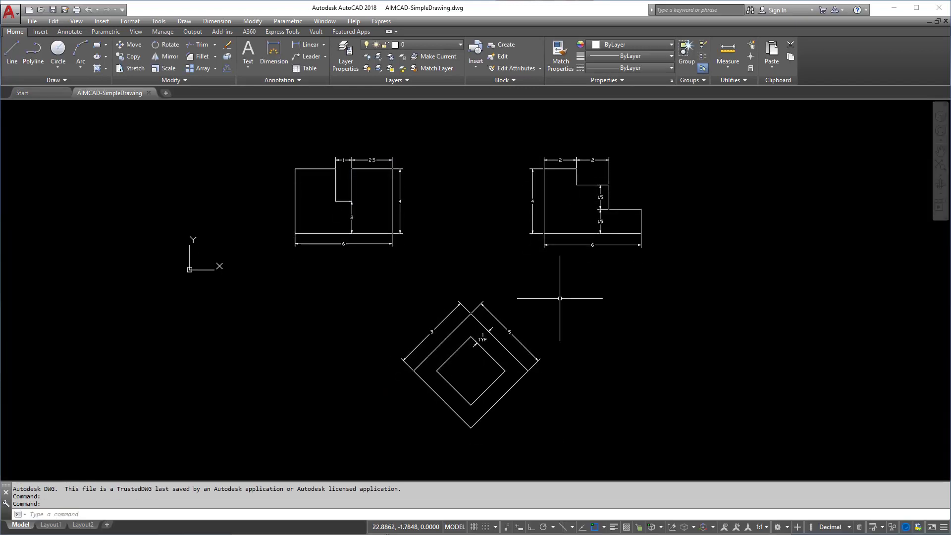
Step: Pan and wheel-zoom until the two upper 6-by-4 profile views appear enlarged
{"action": "middle_click_drag", "start_coordinate": [467, 259], "coordinate": [483, 275]}
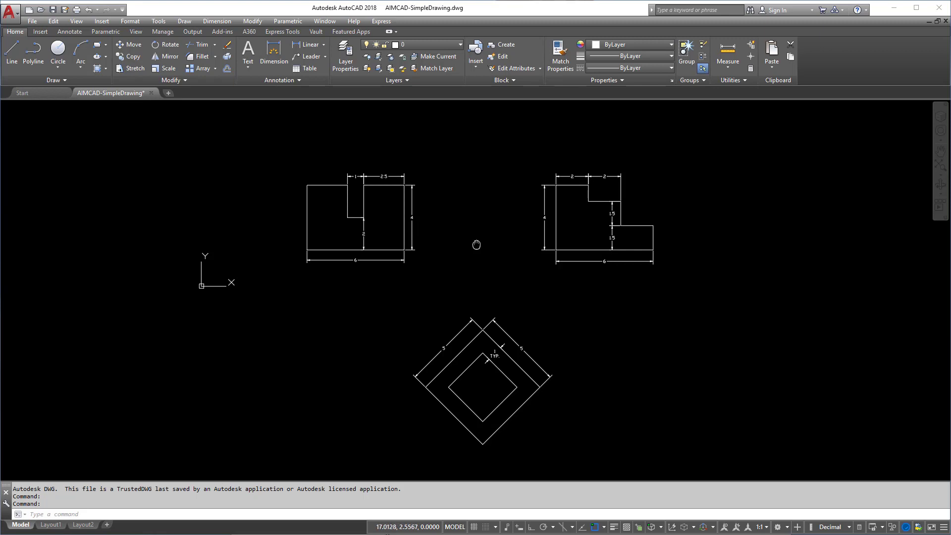
{"action": "mouse_move", "coordinate": [476, 246]}
{"action": "middle_mouse_down"}
{"action": "mouse_move", "coordinate": [397, 226]}
{"action": "mouse_move", "coordinate": [450, 263]}
{"action": "mouse_move", "coordinate": [577, 255]}
{"action": "mouse_move", "coordinate": [516, 234]}
{"action": "middle_mouse_up"}
{"action": "scroll", "coordinate": [499, 206], "scroll_direction": "up", "scroll_amount": 2}
{"action": "scroll", "coordinate": [499, 206], "scroll_direction": "up", "scroll_amount": 4}
{"action": "scroll", "coordinate": [500, 206], "scroll_direction": "up", "scroll_amount": 2}
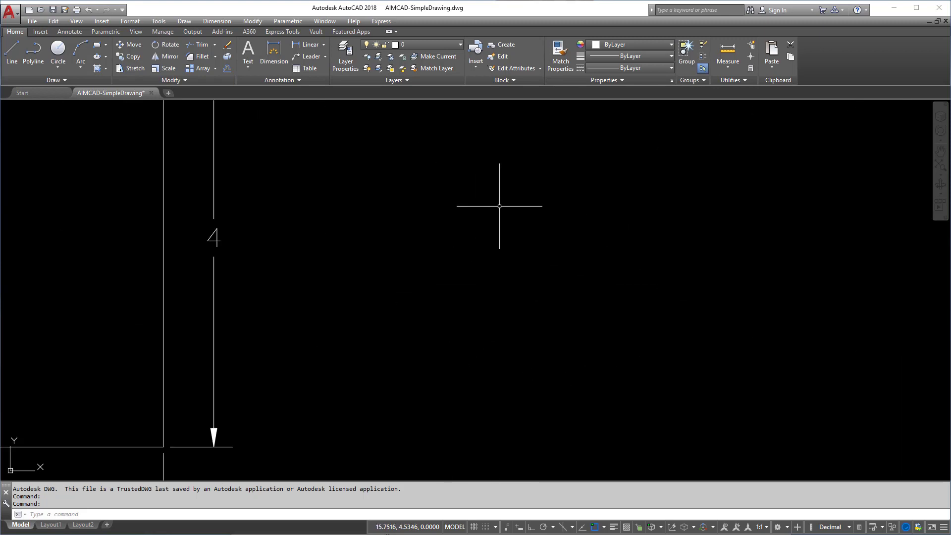
{"action": "scroll", "coordinate": [499, 206], "scroll_direction": "down", "scroll_amount": 11}
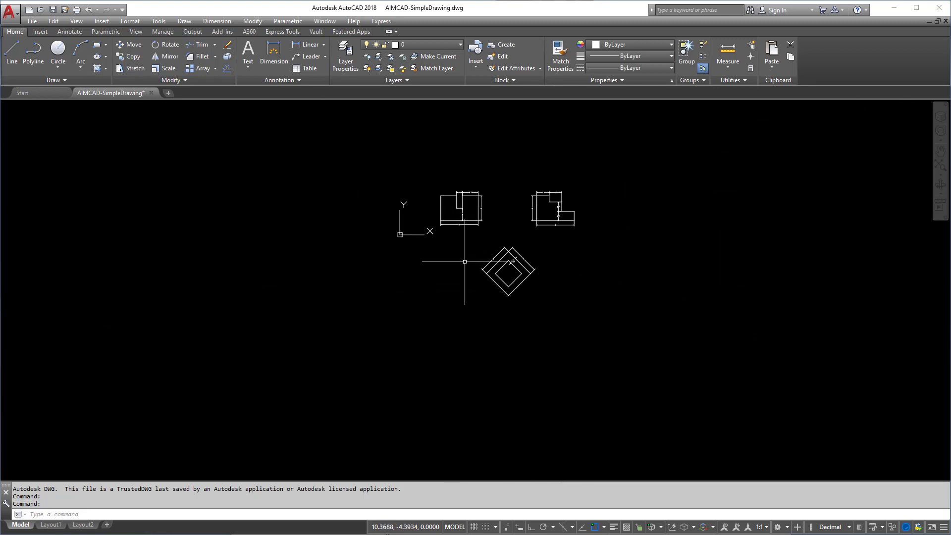
{"action": "scroll", "coordinate": [494, 243], "scroll_direction": "up", "scroll_amount": 2}
{"action": "scroll", "coordinate": [494, 244], "scroll_direction": "up", "scroll_amount": 1}
{"action": "scroll", "coordinate": [495, 208], "scroll_direction": "down", "scroll_amount": 1}
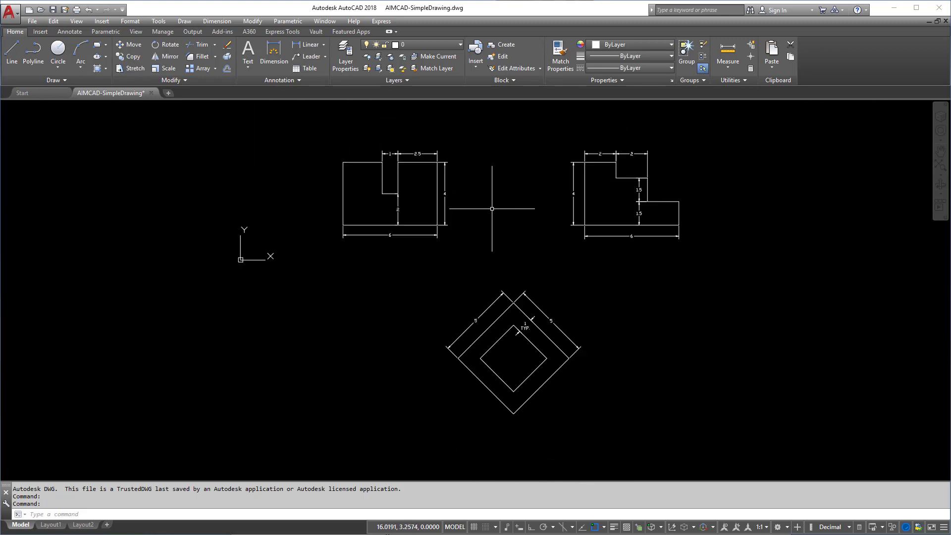
{"action": "scroll", "coordinate": [453, 209], "scroll_direction": "up", "scroll_amount": 8}
{"action": "scroll", "coordinate": [425, 192], "scroll_direction": "down", "scroll_amount": 9}
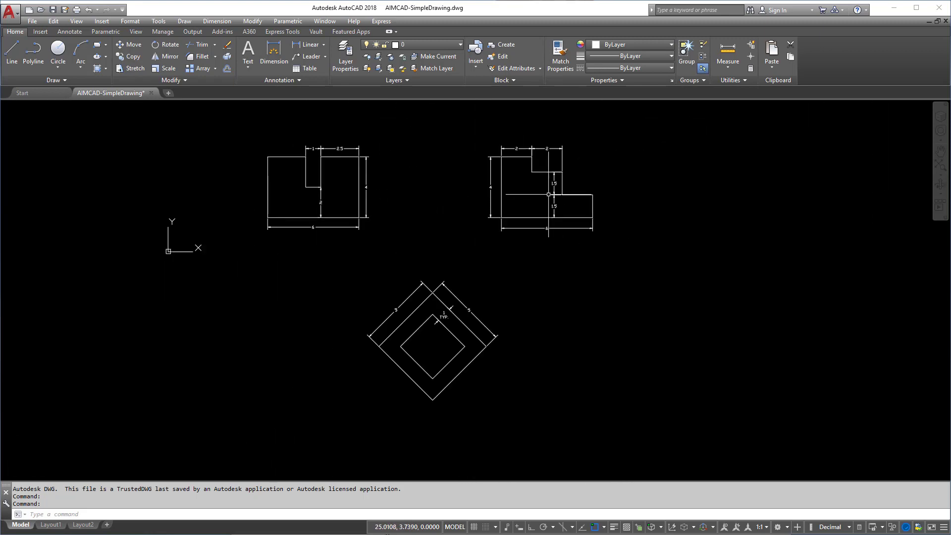
{"action": "scroll", "coordinate": [462, 283], "scroll_direction": "up", "scroll_amount": 4}
{"action": "scroll", "coordinate": [497, 255], "scroll_direction": "down", "scroll_amount": 4}
{"action": "scroll", "coordinate": [430, 164], "scroll_direction": "up", "scroll_amount": 6}
{"action": "scroll", "coordinate": [430, 166], "scroll_direction": "down", "scroll_amount": 6}
{"action": "middle_click_drag", "start_coordinate": [417, 172], "coordinate": [459, 256]}
{"action": "scroll", "coordinate": [458, 250], "scroll_direction": "up", "scroll_amount": 4}
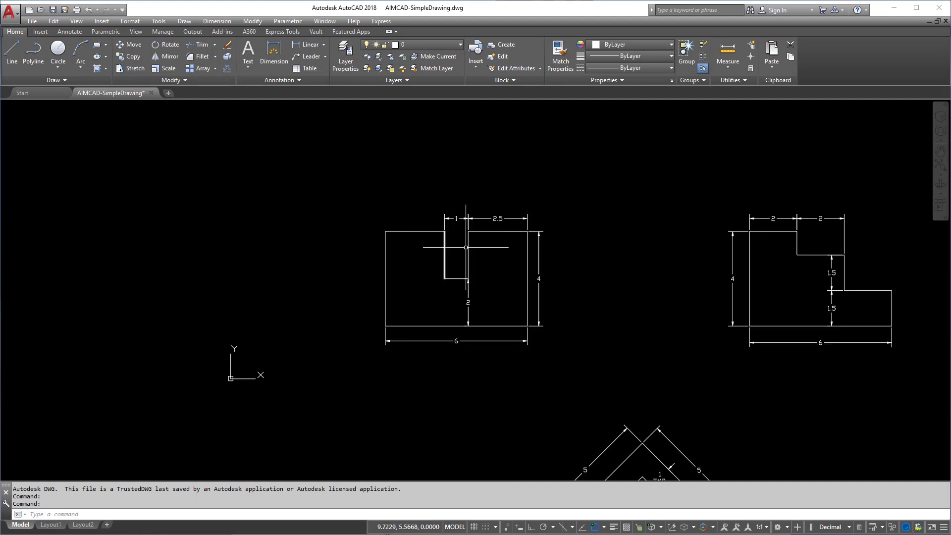
{"action": "left_click", "coordinate": [421, 231]}
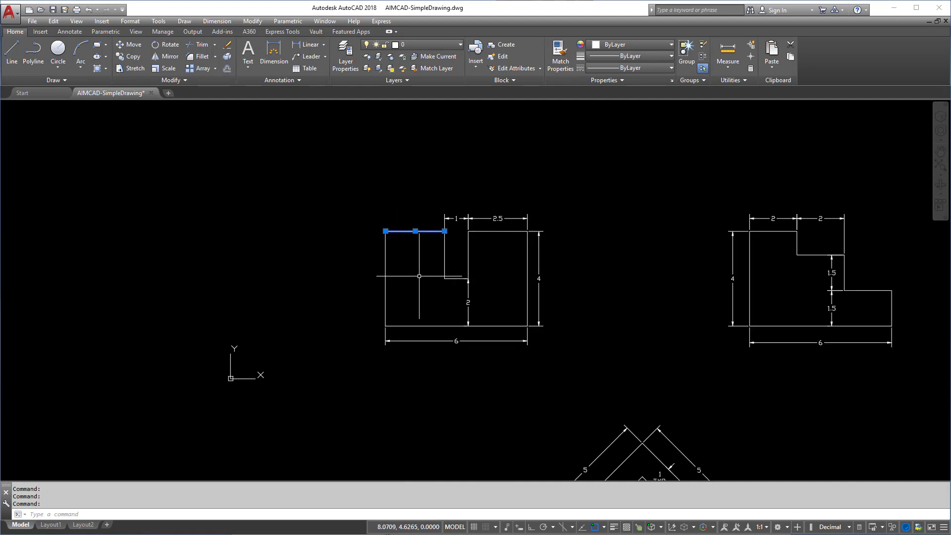
{"action": "right_click", "coordinate": [429, 231]}
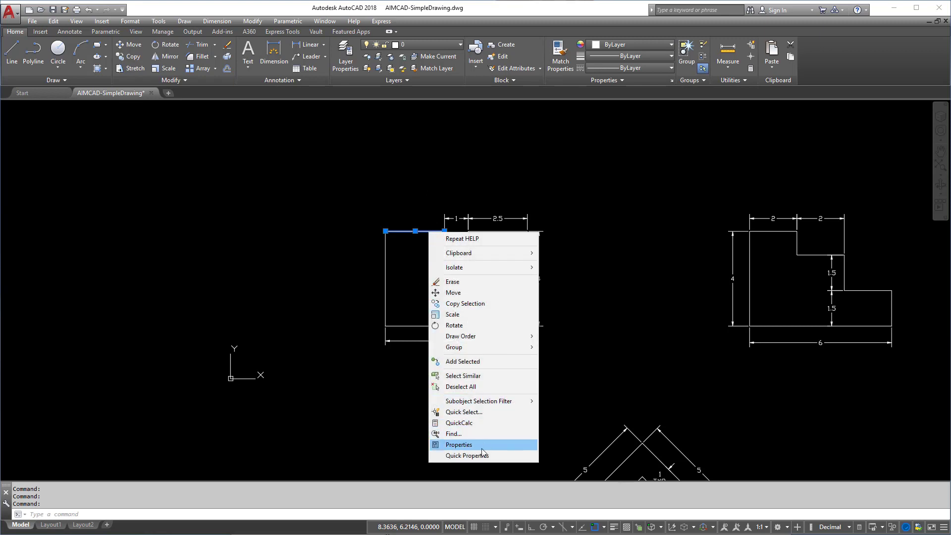
{"action": "left_click", "coordinate": [436, 234]}
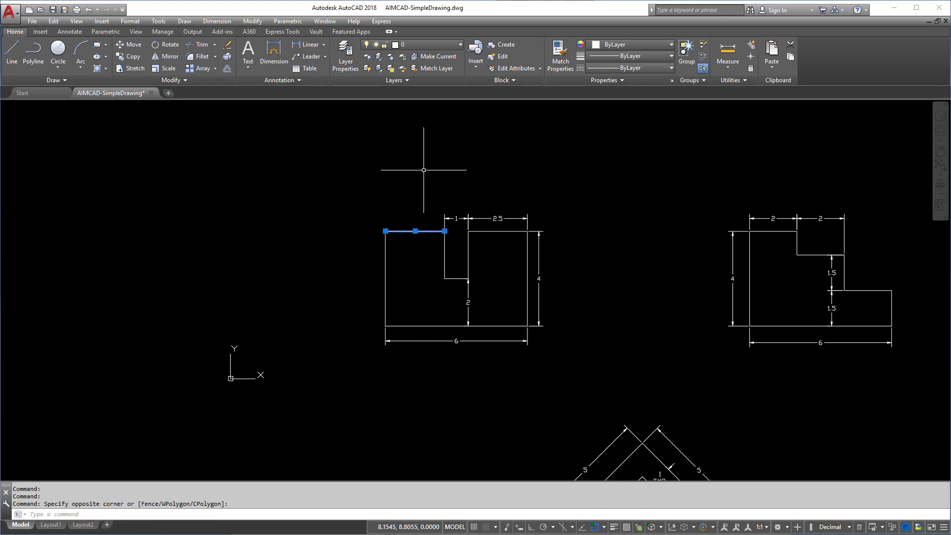
{"action": "key", "text": "Escape"}
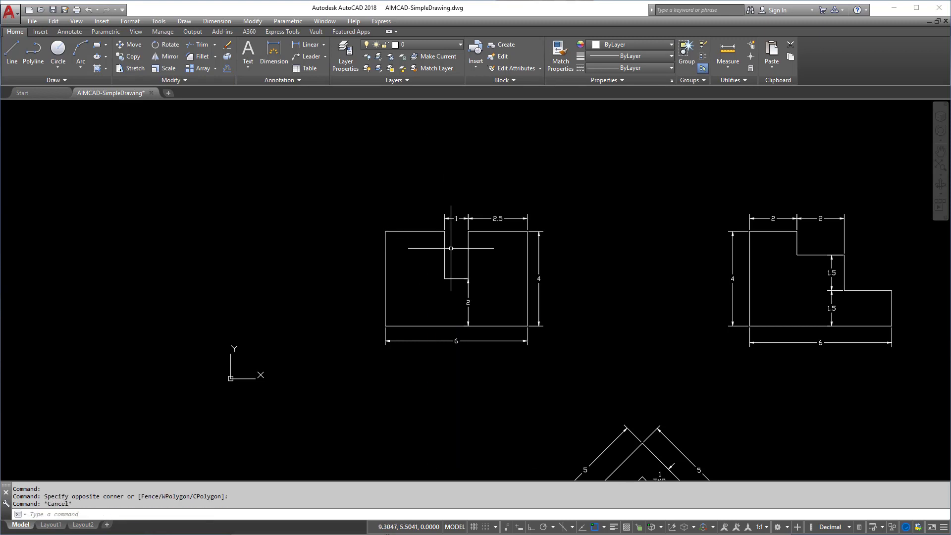
{"action": "left_click", "coordinate": [430, 231]}
{"action": "right_click", "coordinate": [430, 231]}
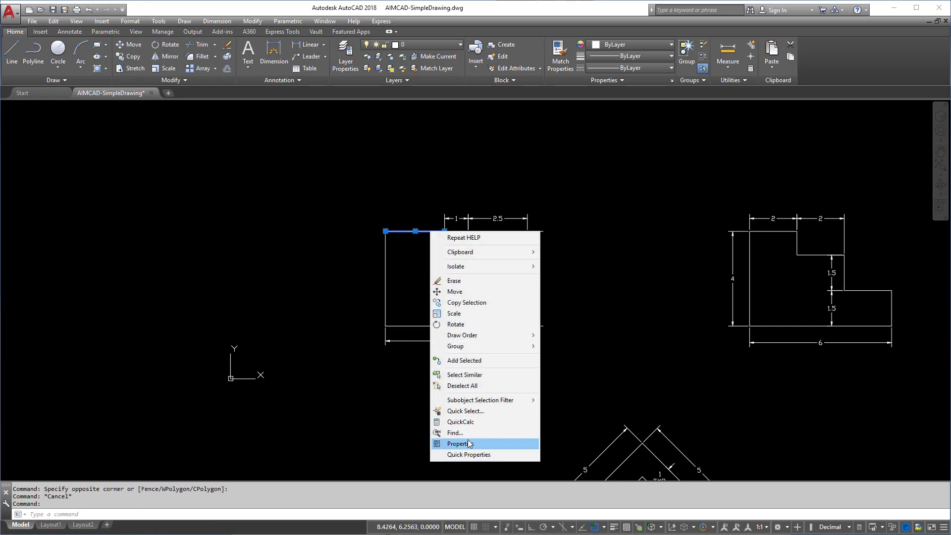
{"action": "left_click", "coordinate": [471, 444]}
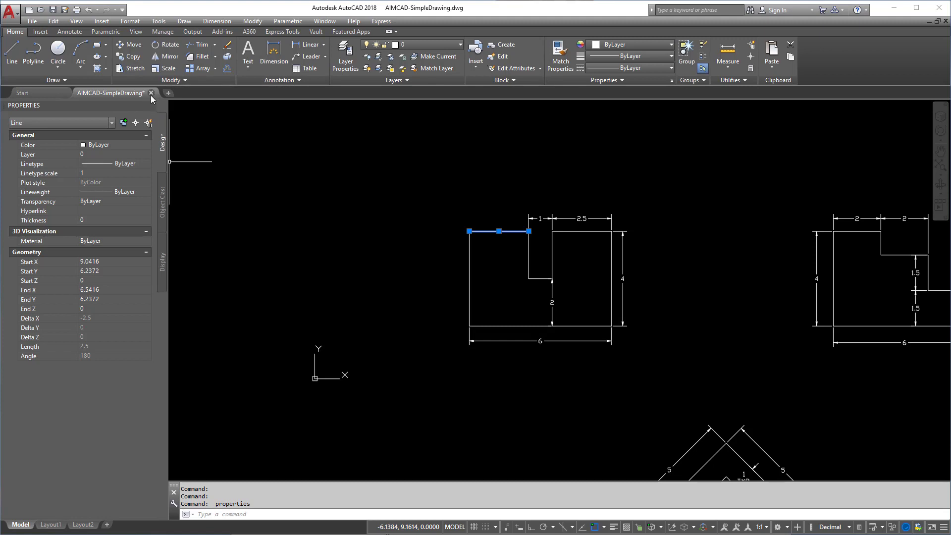
{"action": "mouse_move", "coordinate": [152, 107]}
{"action": "left_click", "coordinate": [151, 106]}
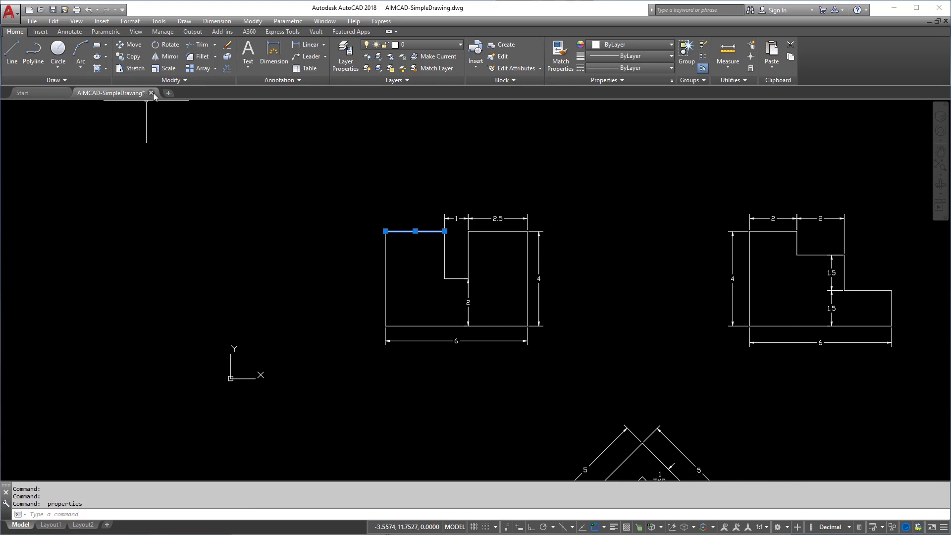
Step: Clear the selection and Zoom Extents to fit the whole drawing
{"action": "key", "text": "Escape"}
{"action": "scroll", "coordinate": [379, 253], "scroll_direction": "down", "scroll_amount": 3}
{"action": "middle_click_drag", "start_coordinate": [525, 277], "coordinate": [500, 264]}
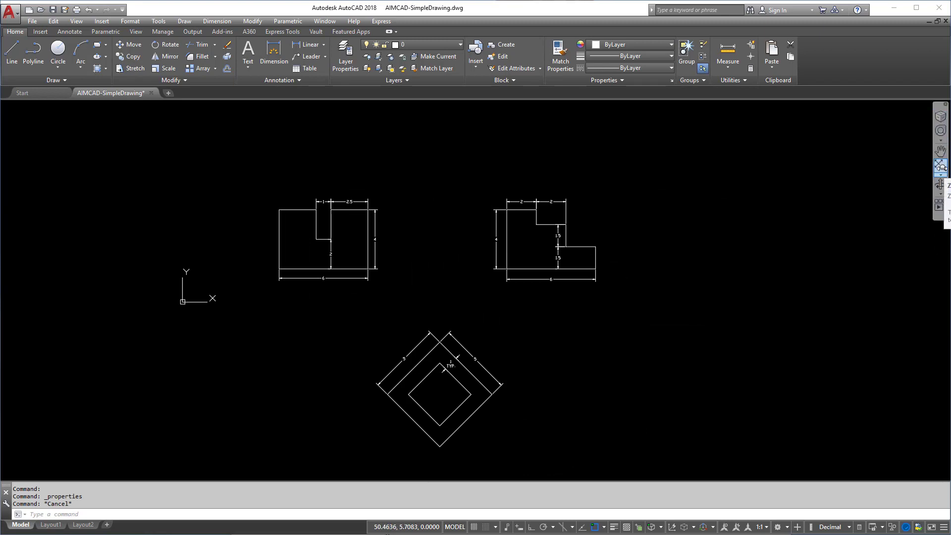
{"action": "left_click", "coordinate": [940, 166]}
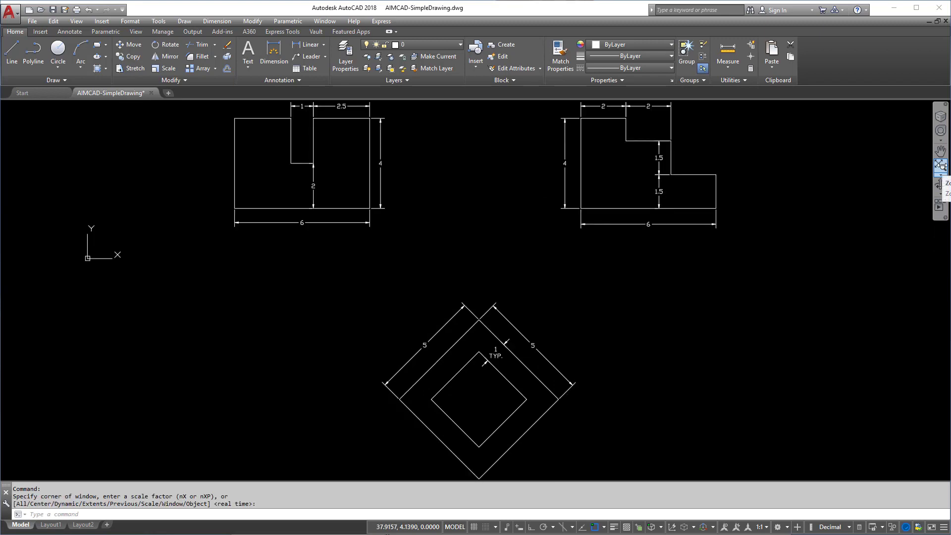
Step: Draw a small circle far from the figures and Zoom Extents to include it
{"action": "scroll", "coordinate": [788, 213], "scroll_direction": "down", "scroll_amount": 8}
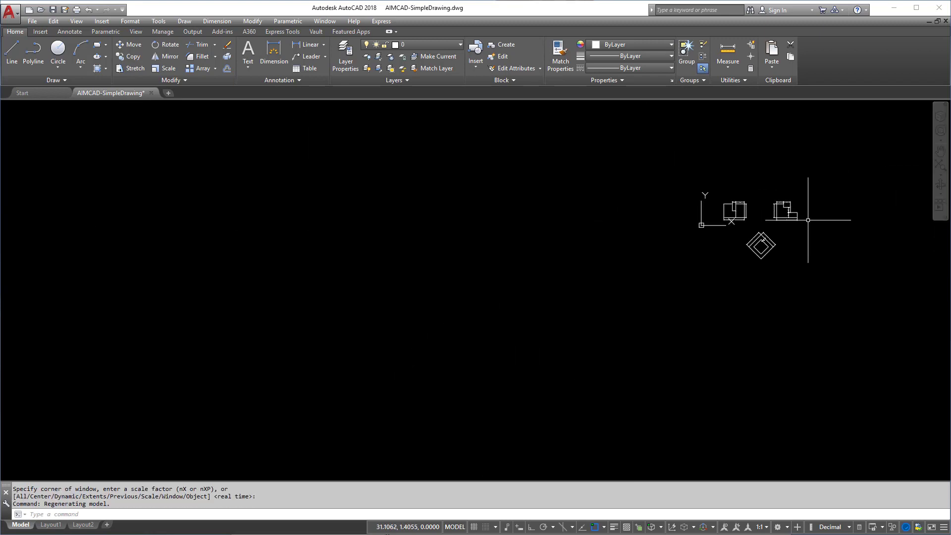
{"action": "type", "text": "c"}
{"action": "key", "text": "Return"}
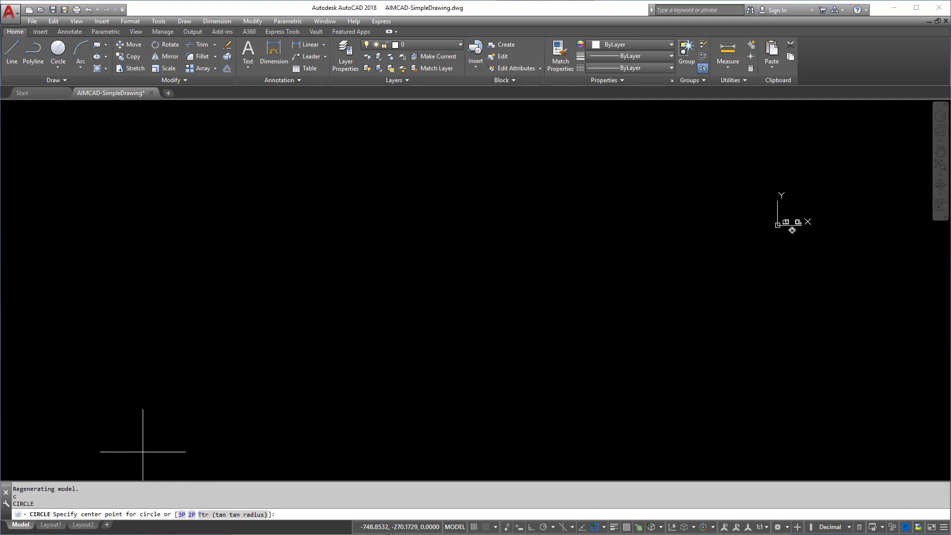
{"action": "left_click", "coordinate": [119, 450]}
{"action": "left_click", "coordinate": [125, 451]}
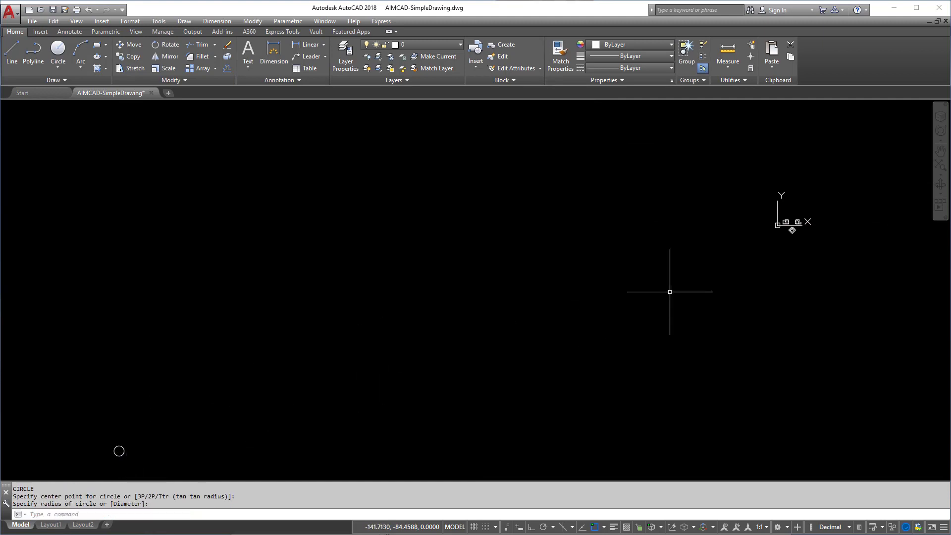
{"action": "left_click", "coordinate": [942, 169]}
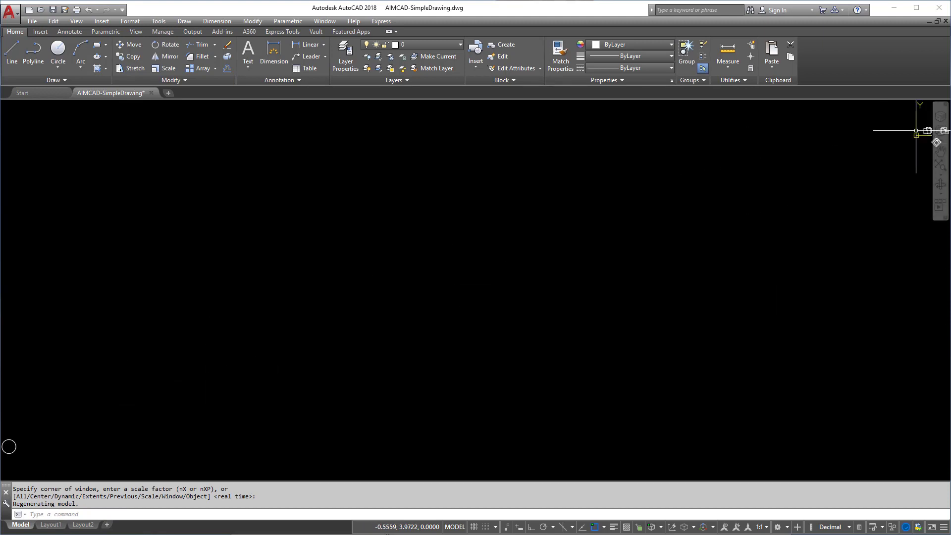
Step: Erase the stray circle and Zoom Extents back to the three figures
{"action": "left_click", "coordinate": [10, 447]}
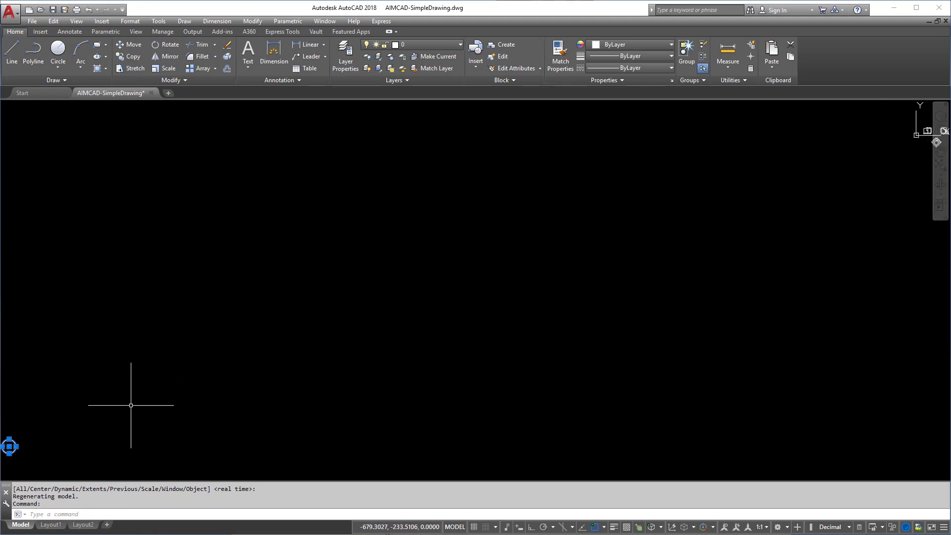
{"action": "key", "text": "Delete"}
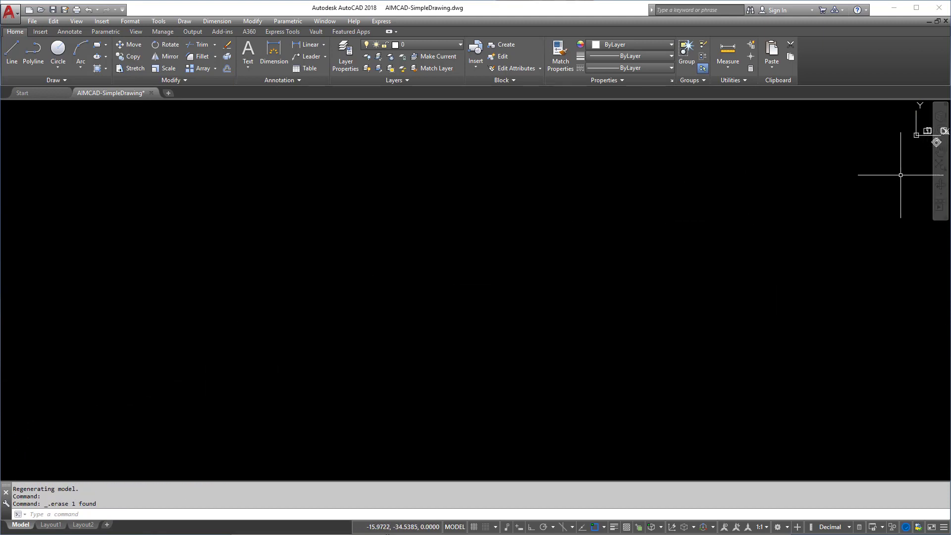
{"action": "left_click", "coordinate": [941, 166]}
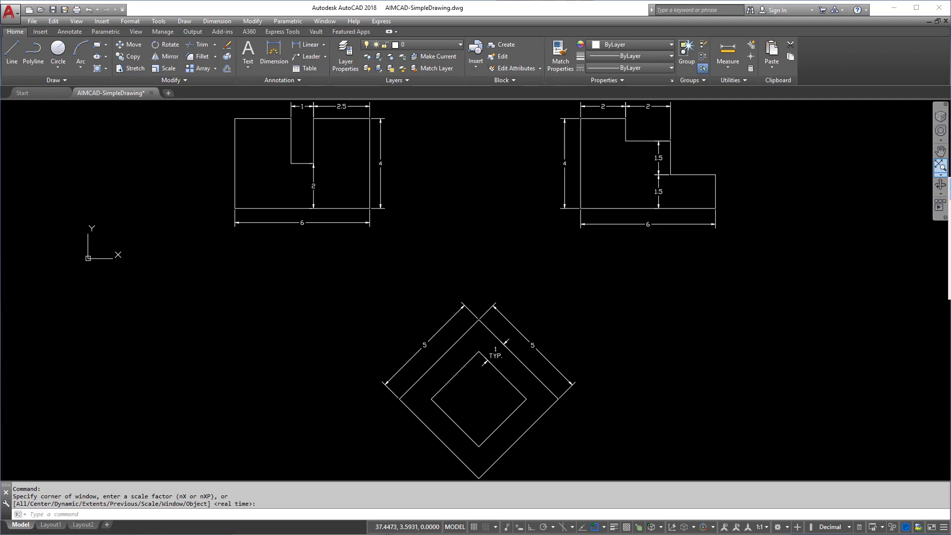
Step: Zoom Window onto the diamond figure, then zoom back out slightly
{"action": "left_click", "coordinate": [940, 165]}
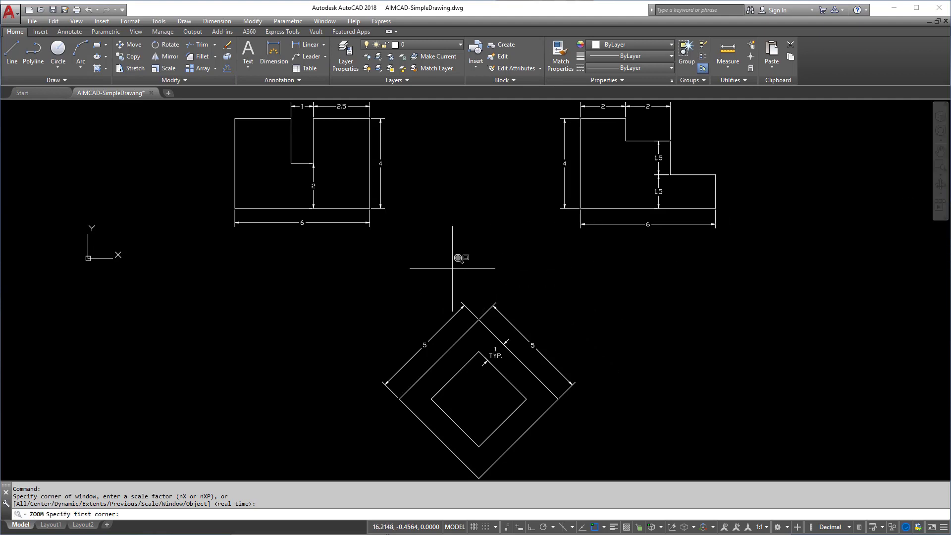
{"action": "left_click", "coordinate": [294, 275]}
{"action": "middle_click_drag", "start_coordinate": [569, 435], "coordinate": [521, 344]}
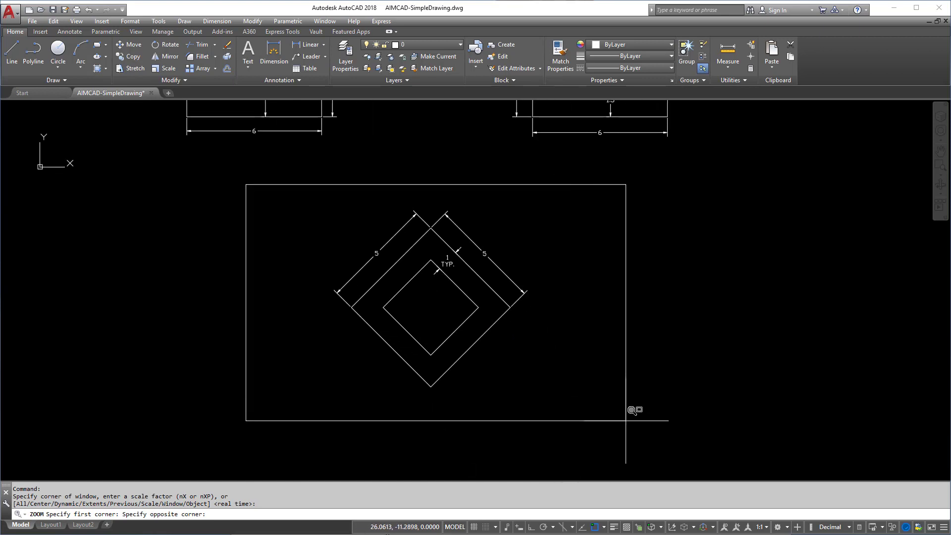
{"action": "left_click", "coordinate": [623, 420]}
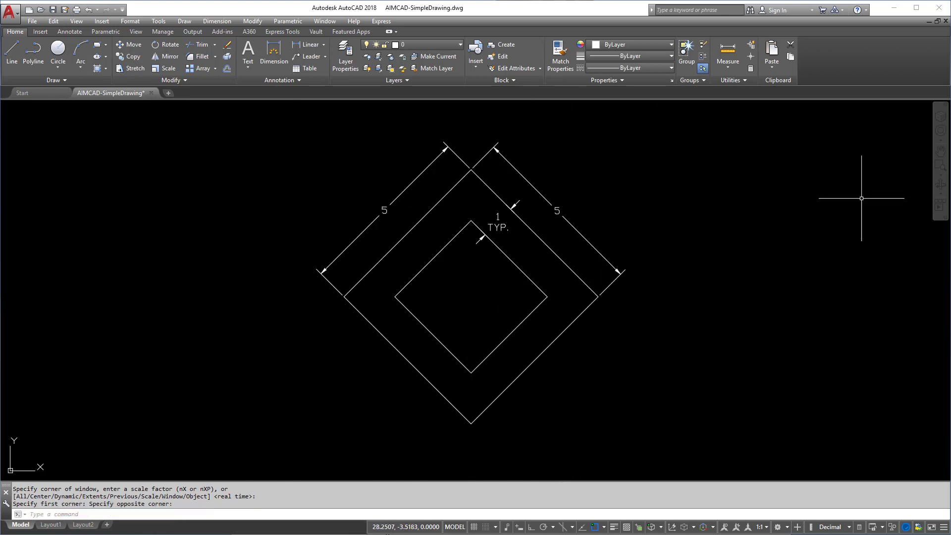
{"action": "left_click", "coordinate": [941, 166]}
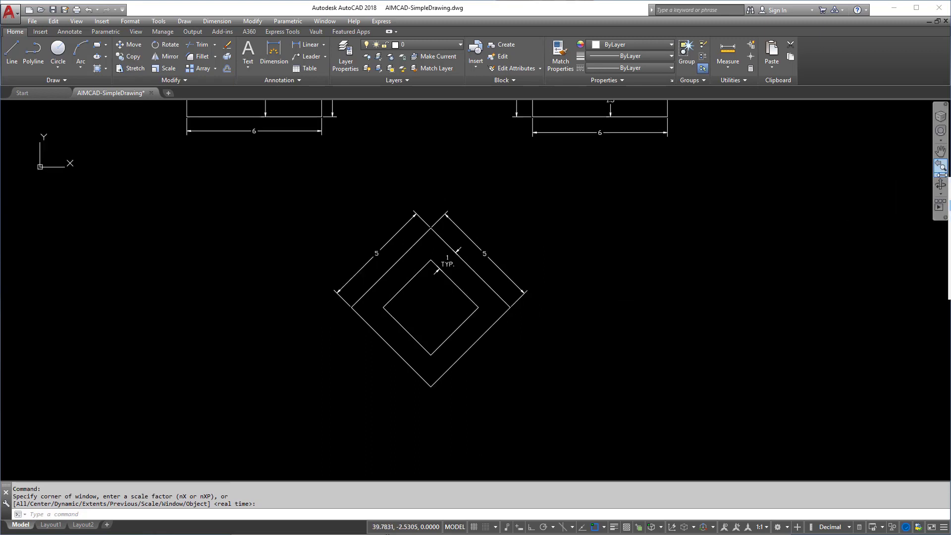
Step: Zoom in with real-time zoom, then cancel the zoom command
{"action": "key", "text": "Return"}
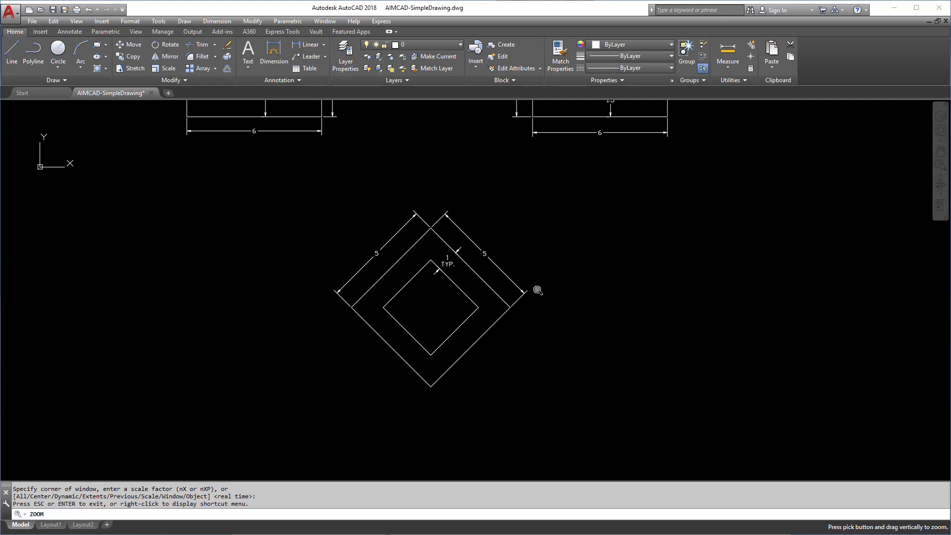
{"action": "mouse_move", "coordinate": [542, 276]}
{"action": "left_mouse_down"}
{"action": "mouse_move", "coordinate": [542, 254]}
{"action": "mouse_move", "coordinate": [458, 176]}
{"action": "mouse_move", "coordinate": [589, 374]}
{"action": "mouse_move", "coordinate": [384, 144]}
{"action": "mouse_move", "coordinate": [448, 215]}
{"action": "mouse_move", "coordinate": [340, 116]}
{"action": "mouse_move", "coordinate": [342, 135]}
{"action": "mouse_move", "coordinate": [305, 107]}
{"action": "mouse_move", "coordinate": [484, 331]}
{"action": "mouse_move", "coordinate": [781, 306]}
{"action": "left_mouse_up"}
{"action": "key", "text": "Escape"}
{"action": "left_click", "coordinate": [941, 167]}
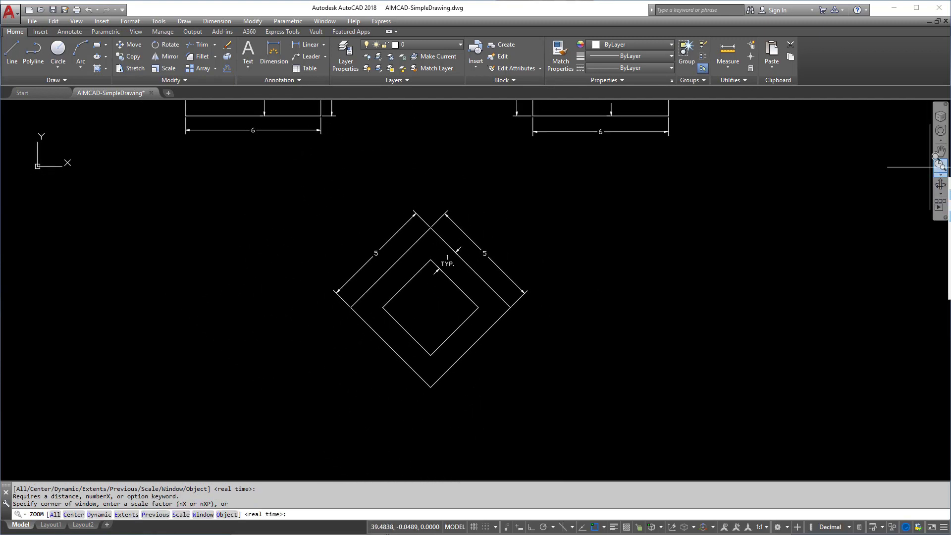
{"action": "key", "text": "Escape"}
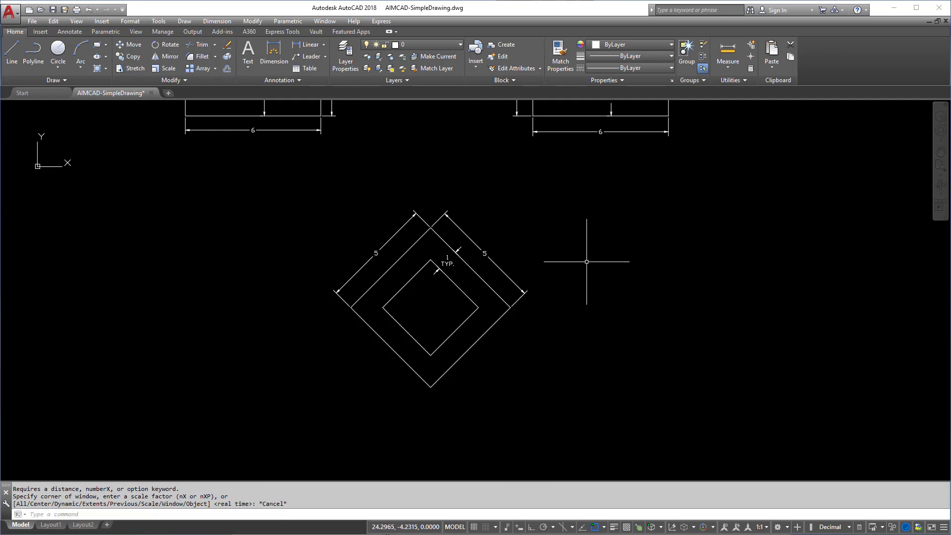
{"action": "key", "text": "Escape"}
{"action": "key", "text": "Escape"}
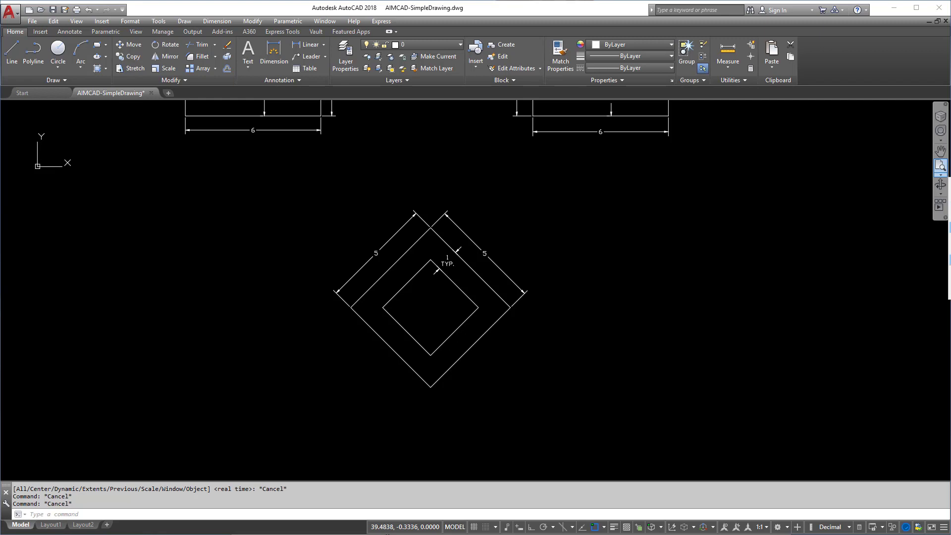
Step: Zoom Center on a picked point with a magnification height of 30
{"action": "left_click", "coordinate": [949, 260]}
{"action": "left_click", "coordinate": [433, 174]}
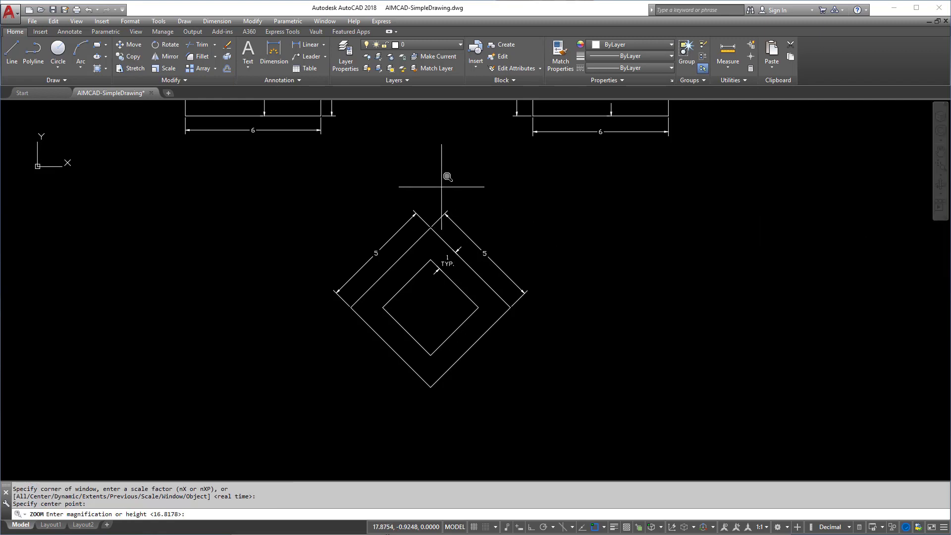
{"action": "type", "text": "30"}
{"action": "key", "text": "Return"}
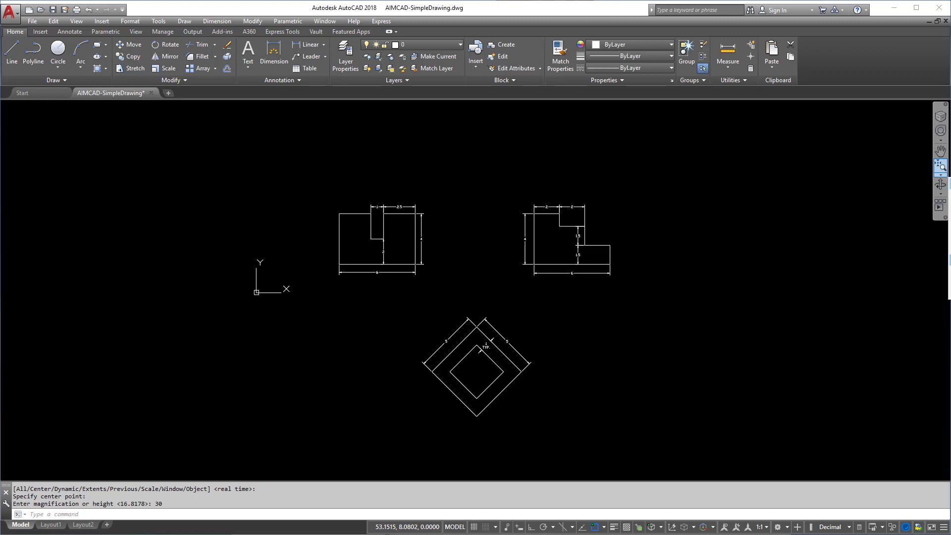
{"action": "left_click", "coordinate": [749, 176]}
Step: Zoom in and out on the drawing with the scroll wheel
{"action": "left_click", "coordinate": [636, 211]}
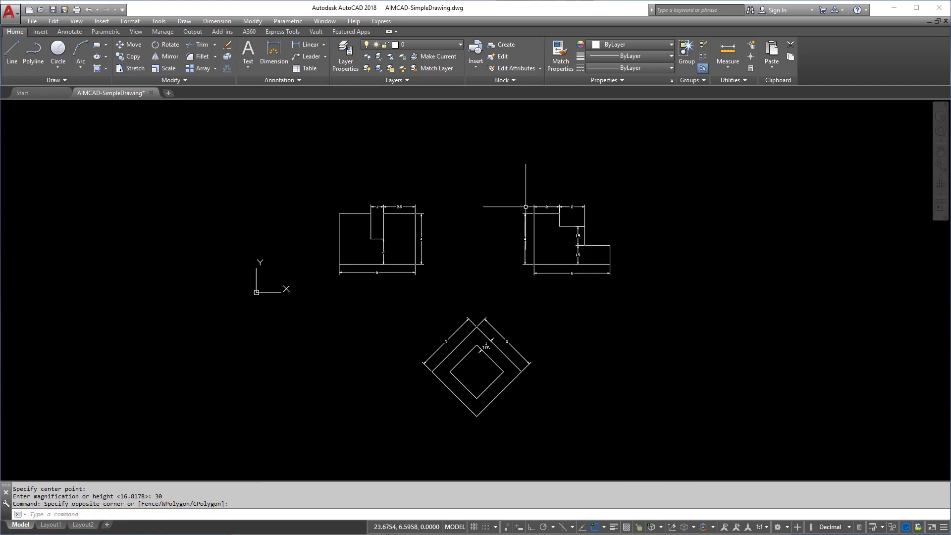
{"action": "scroll", "coordinate": [441, 207], "scroll_direction": "down", "scroll_amount": 1}
{"action": "scroll", "coordinate": [467, 266], "scroll_direction": "up", "scroll_amount": 1}
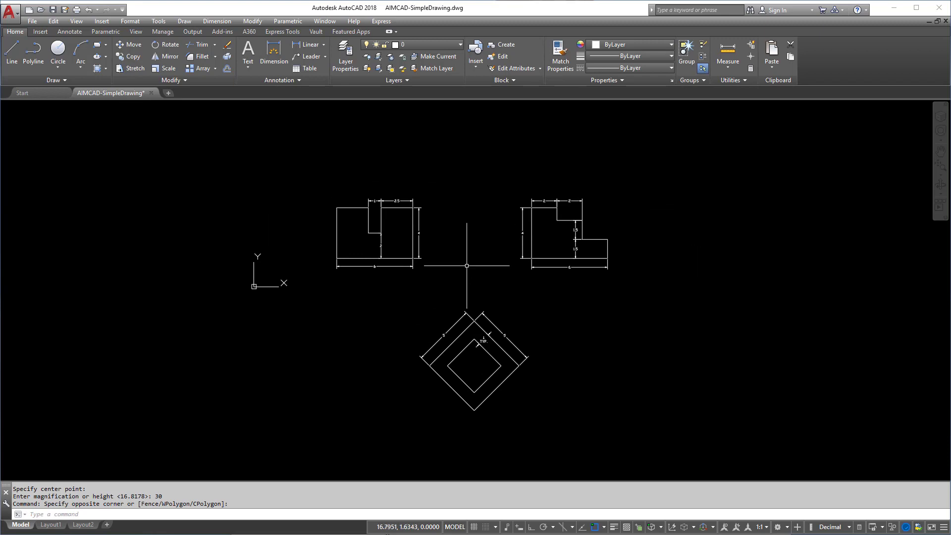
{"action": "scroll", "coordinate": [379, 242], "scroll_direction": "up", "scroll_amount": 2}
{"action": "scroll", "coordinate": [379, 242], "scroll_direction": "down", "scroll_amount": 2}
{"action": "scroll", "coordinate": [379, 241], "scroll_direction": "up", "scroll_amount": 2}
{"action": "scroll", "coordinate": [375, 240], "scroll_direction": "down", "scroll_amount": 3}
{"action": "scroll", "coordinate": [608, 206], "scroll_direction": "down", "scroll_amount": 3}
{"action": "key", "text": "Escape"}
{"action": "key", "text": "Escape"}
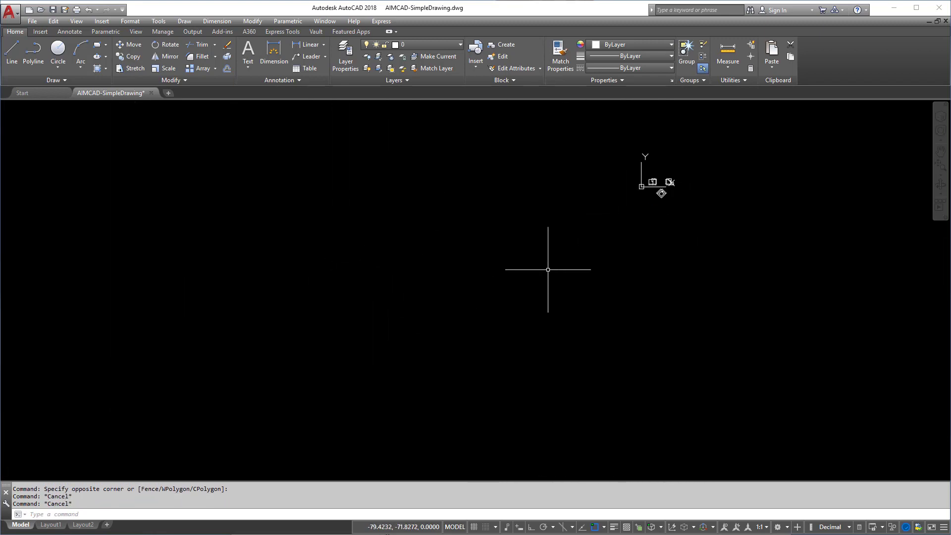
Step: Draw a test circle away from the figures, zoom, then delete it
{"action": "type", "text": "c"}
{"action": "key", "text": "Return"}
{"action": "left_click", "coordinate": [158, 368]}
{"action": "left_click", "coordinate": [170, 355]}
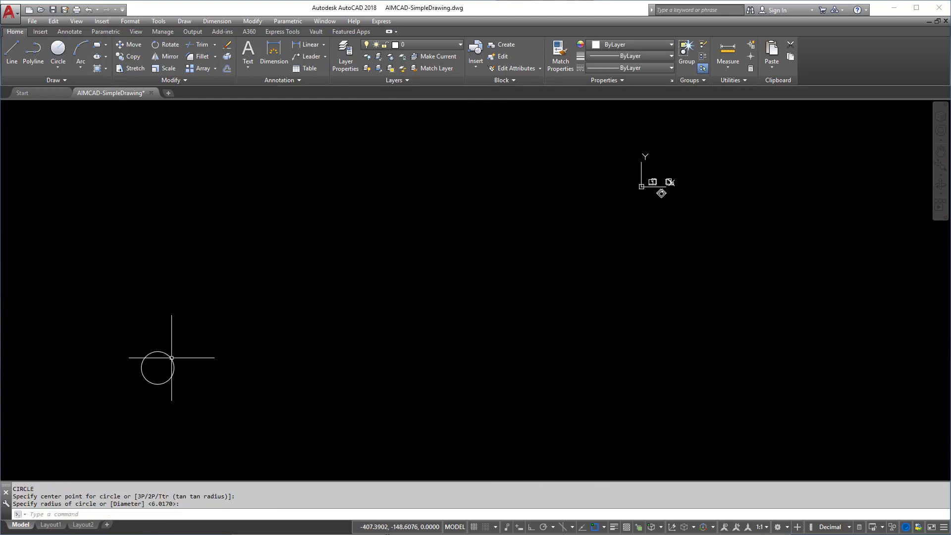
{"action": "left_click", "coordinate": [942, 168]}
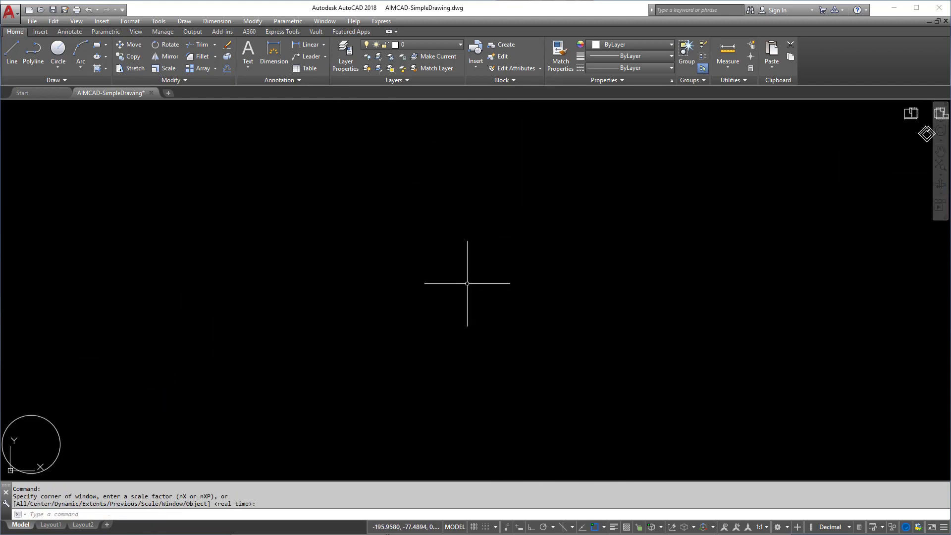
{"action": "left_click", "coordinate": [94, 403]}
{"action": "left_click", "coordinate": [12, 453]}
{"action": "key", "text": "Delete"}
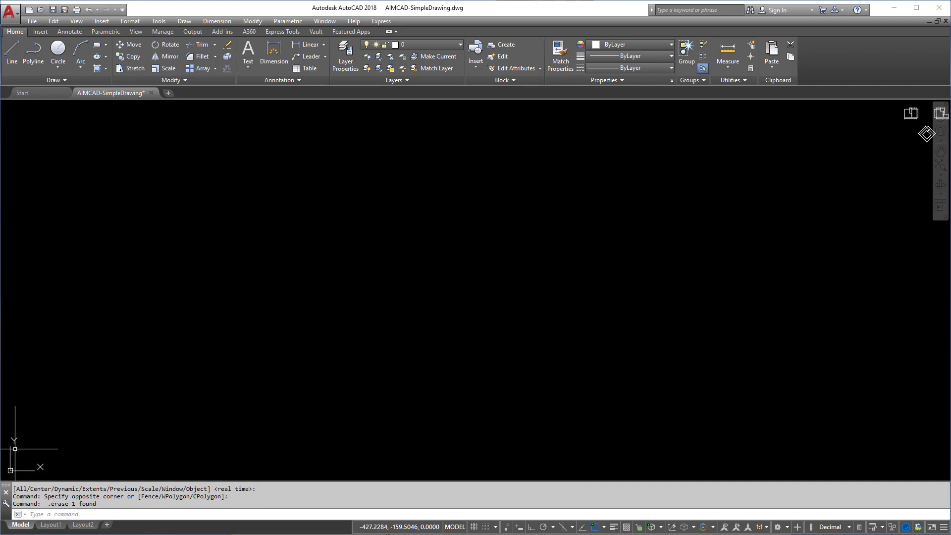
Step: Run Zoom Extents with the typed Z and E commands
{"action": "type", "text": "z"}
{"action": "key", "text": "Return"}
{"action": "key", "text": "Escape"}
{"action": "key", "text": "Escape"}
{"action": "key", "text": "Escape"}
{"action": "type", "text": "z"}
{"action": "key", "text": "Return"}
{"action": "type", "text": "e"}
{"action": "key", "text": "Return"}
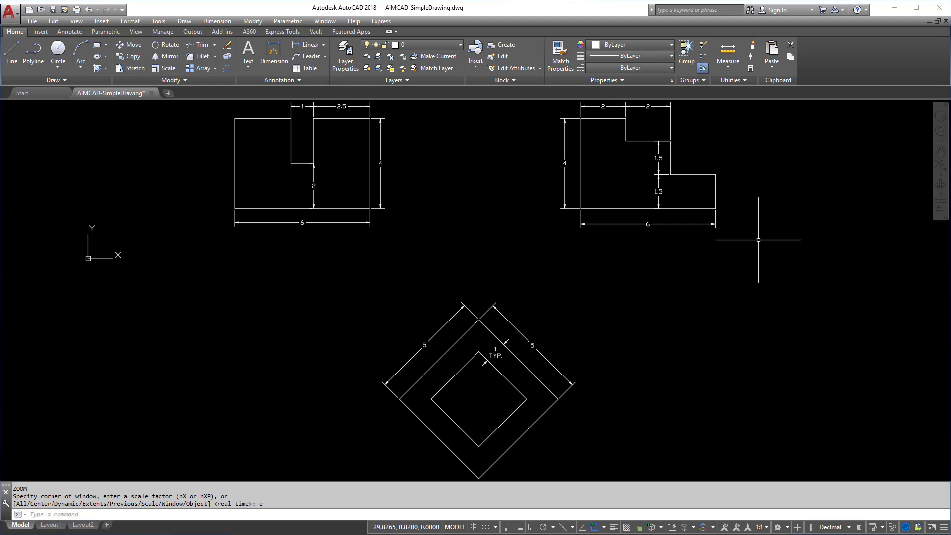
Step: Zoom Window (Z, W) onto the diamond by picking two corners
{"action": "left_click", "coordinate": [939, 171]}
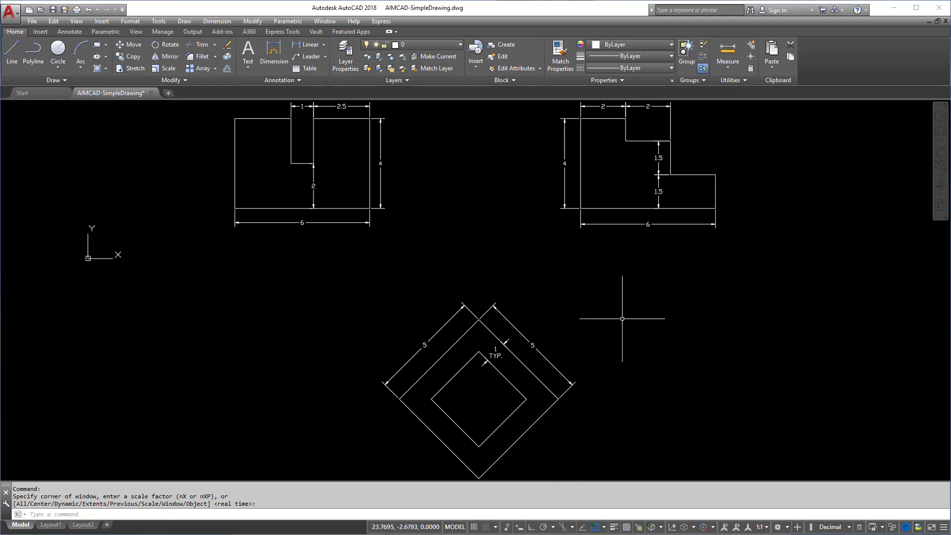
{"action": "type", "text": "w"}
{"action": "key", "text": "Return"}
{"action": "scroll", "coordinate": [403, 293], "scroll_direction": "down", "scroll_amount": 2}
{"action": "left_click", "coordinate": [362, 284]}
{"action": "left_click", "coordinate": [572, 395]}
{"action": "key", "text": "Escape"}
{"action": "key", "text": "Escape"}
{"action": "key", "text": "Escape"}
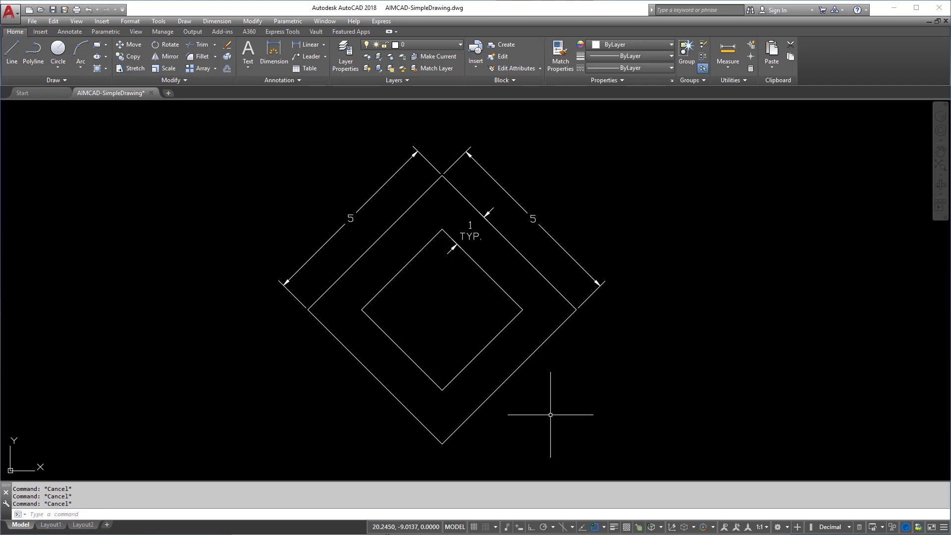
Step: Try Zoom Scale (Z, S), cancel it, then wheel-zoom out and back in
{"action": "type", "text": "z"}
{"action": "key", "text": "Return"}
{"action": "type", "text": "s"}
{"action": "key", "text": "Return"}
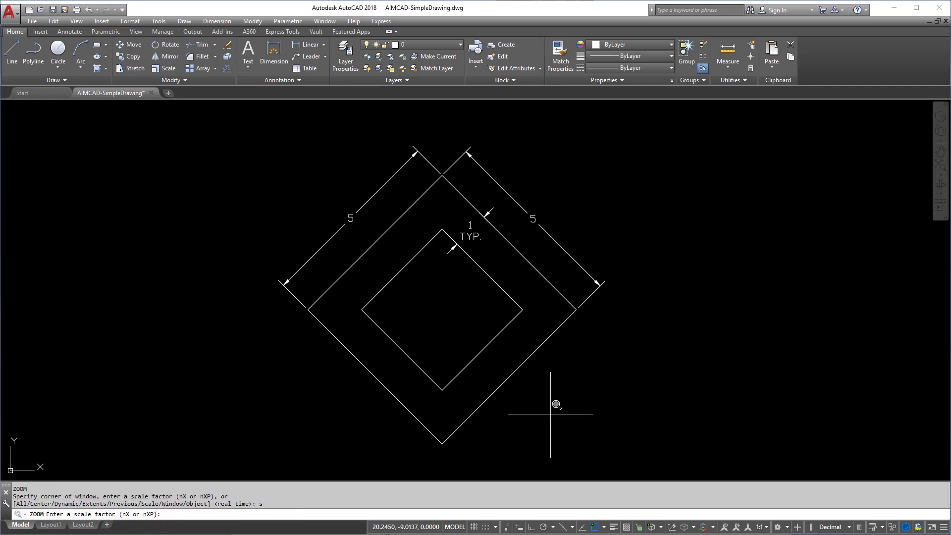
{"action": "key", "text": "Escape"}
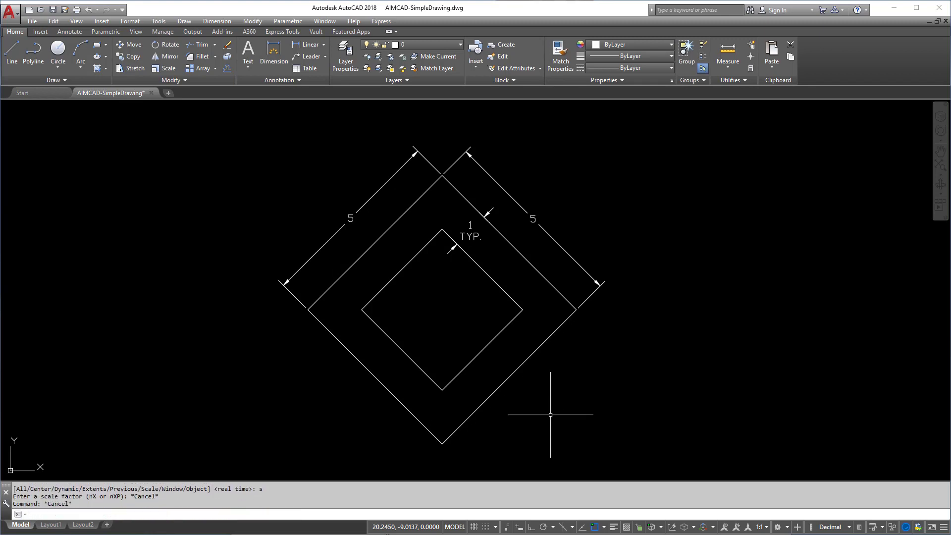
{"action": "key", "text": "Escape"}
{"action": "key", "text": "Escape"}
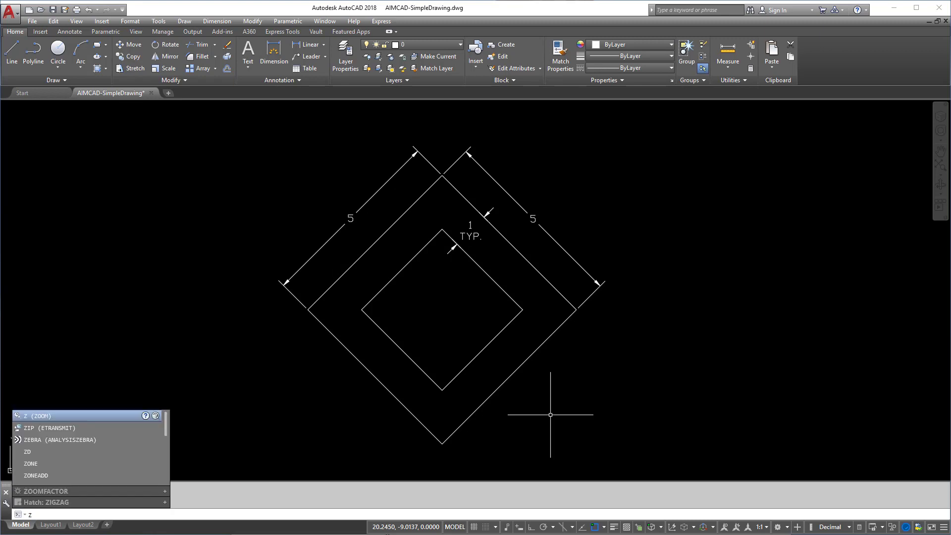
{"action": "key", "text": "Return"}
{"action": "key", "text": "Return"}
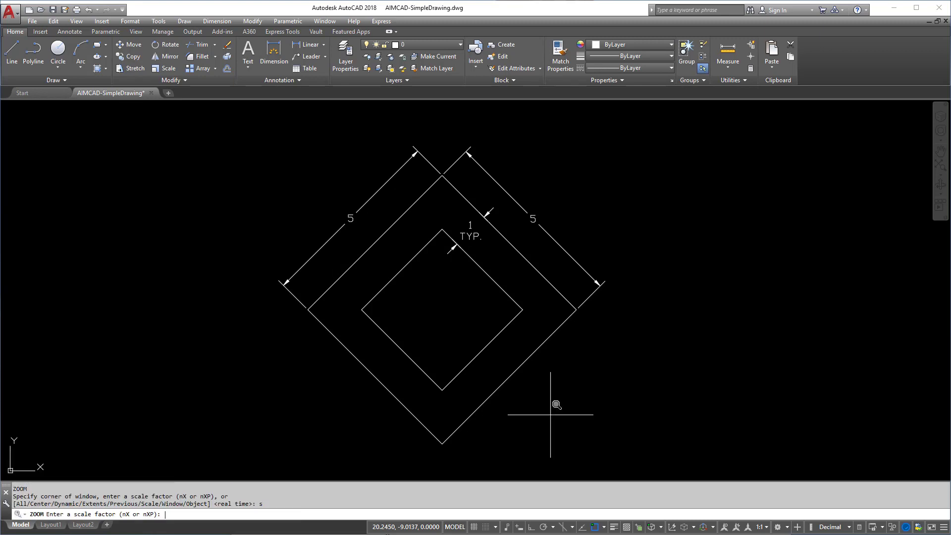
{"action": "key", "text": "Escape"}
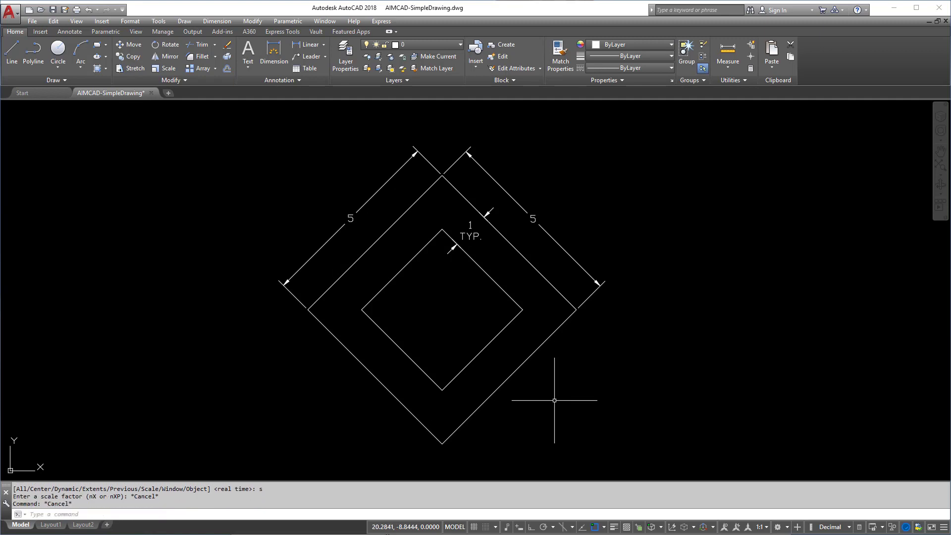
{"action": "scroll", "coordinate": [548, 317], "scroll_direction": "down", "scroll_amount": 8}
{"action": "scroll", "coordinate": [519, 329], "scroll_direction": "up", "scroll_amount": 6}
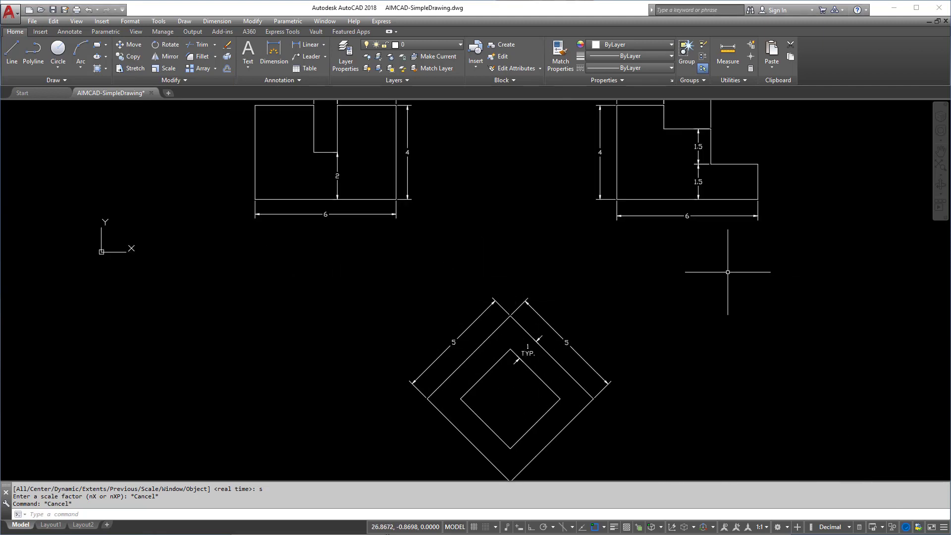
Step: Pan slightly and wheel-zoom out so the three figures sit small near the centre
{"action": "middle_click_drag", "start_coordinate": [542, 258], "coordinate": [539, 259]}
{"action": "scroll", "coordinate": [538, 259], "scroll_direction": "down", "scroll_amount": 4}
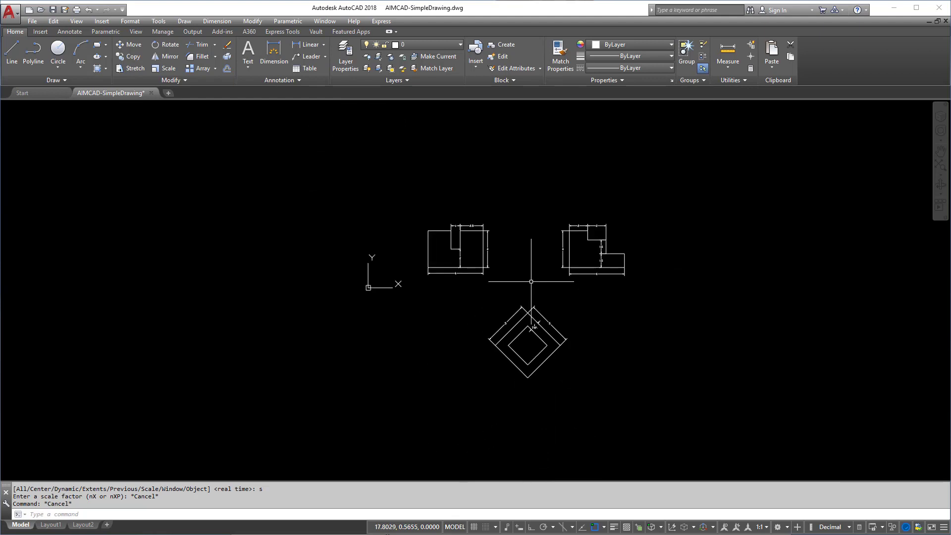